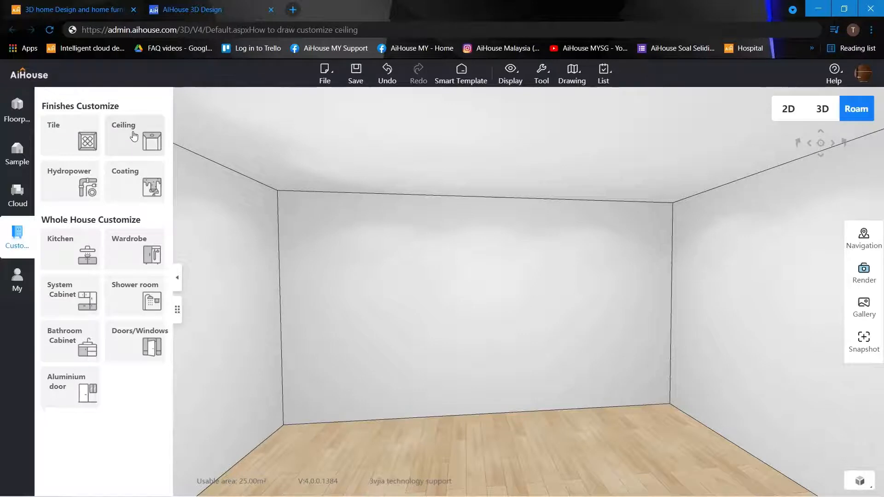
Enter ceiling customization and open the room's ceiling surface in the Ceiling design plane editor.
click(134, 128)
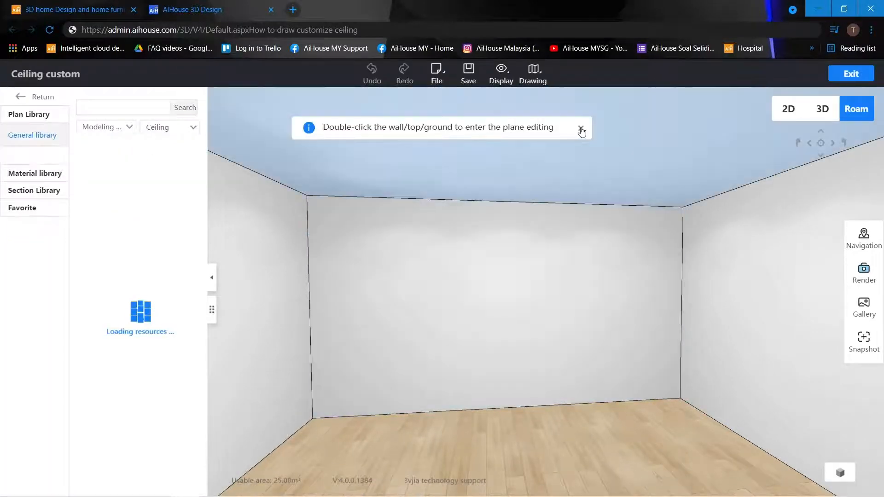
click(580, 128)
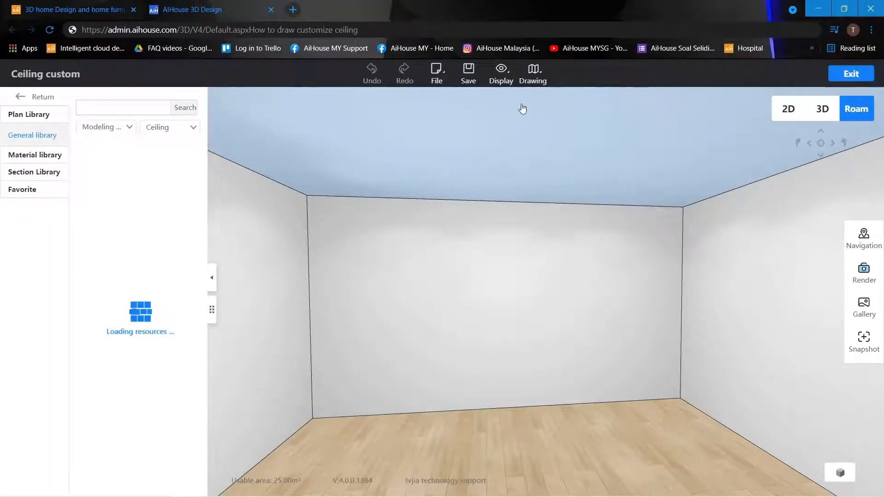
drag(515, 146, 483, 150)
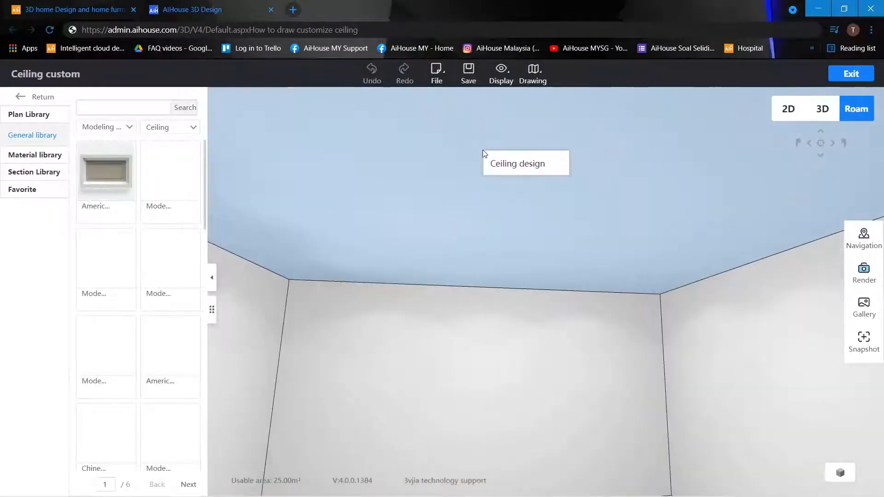
click(503, 164)
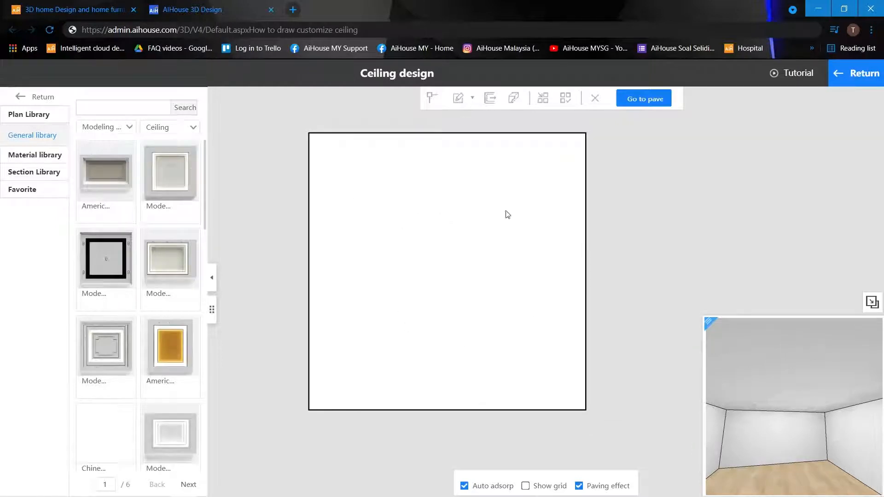
Draw a rectangular structure layer about 3566 by 3748 inside the ceiling outline.
click(389, 184)
click(461, 99)
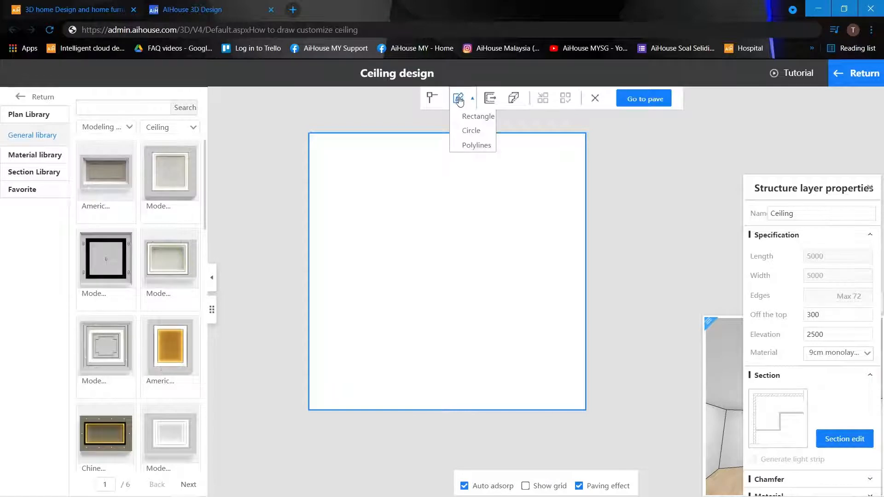
click(471, 117)
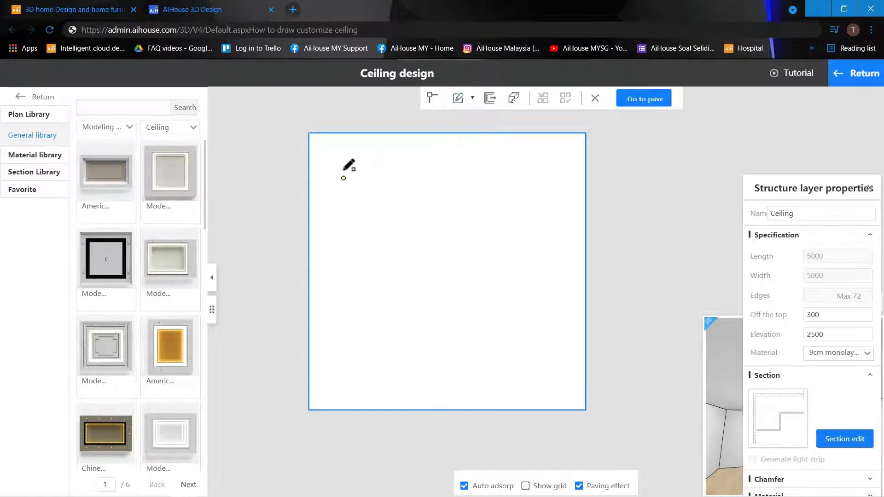
click(343, 168)
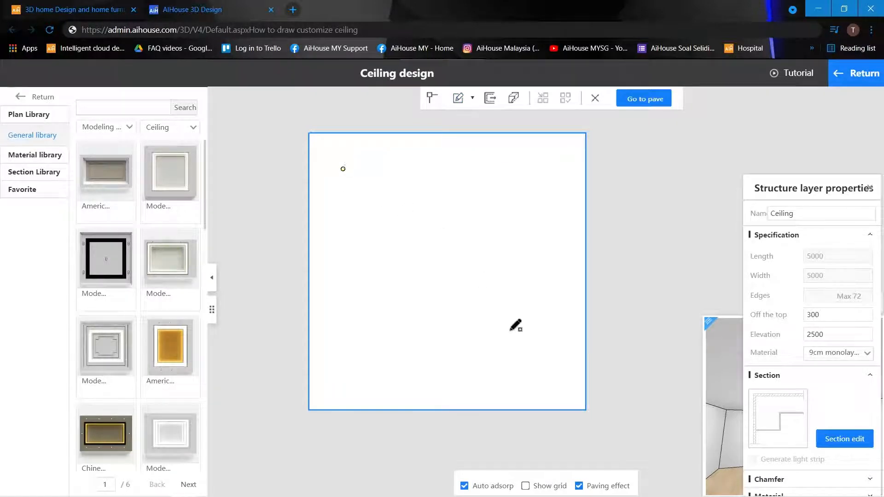
click(540, 376)
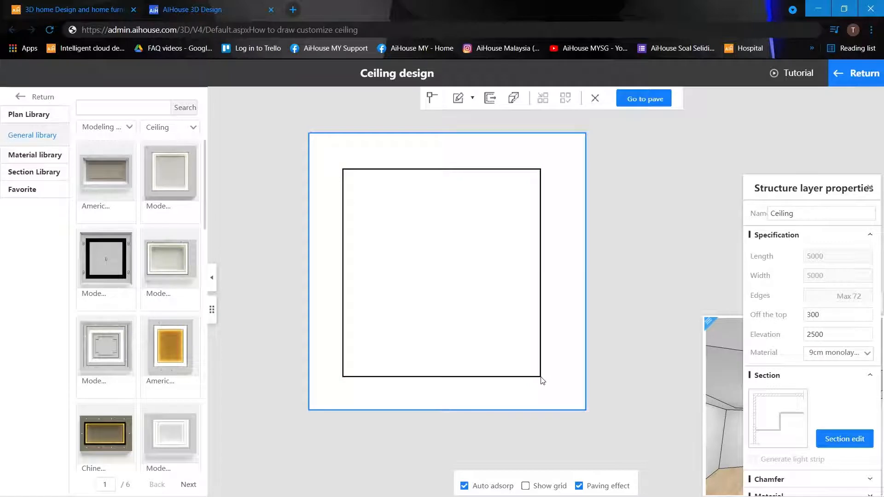
Set the drawn rectangle's length and width to 3500 and centre it on the ceiling with 750 margins on all sides.
click(481, 267)
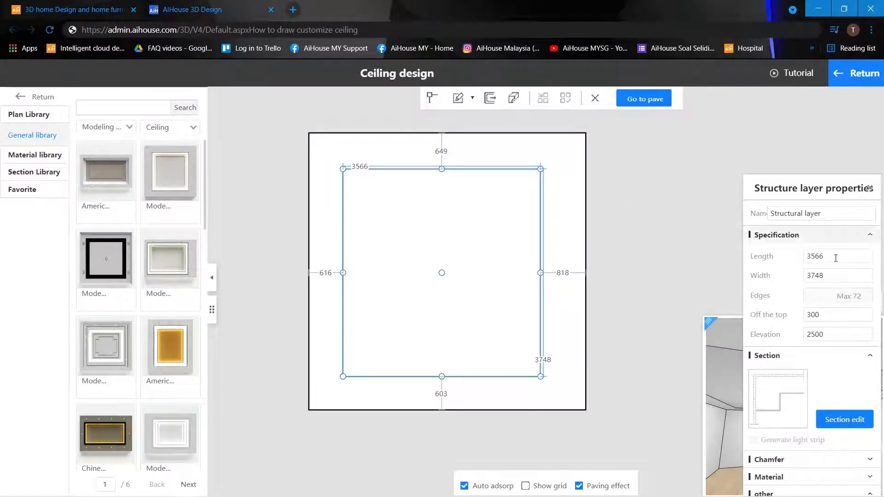
drag(823, 256, 775, 258)
text(350)
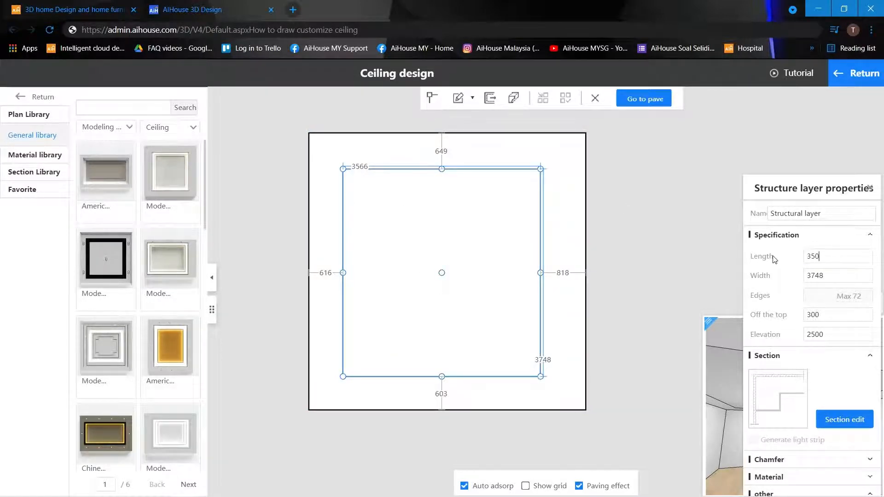
text(0)
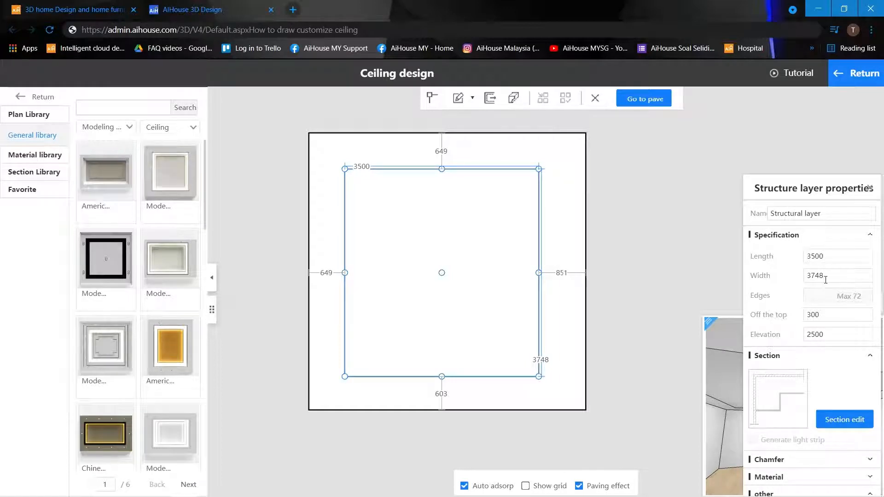
drag(831, 277, 800, 279)
text(3500)
key(Return)
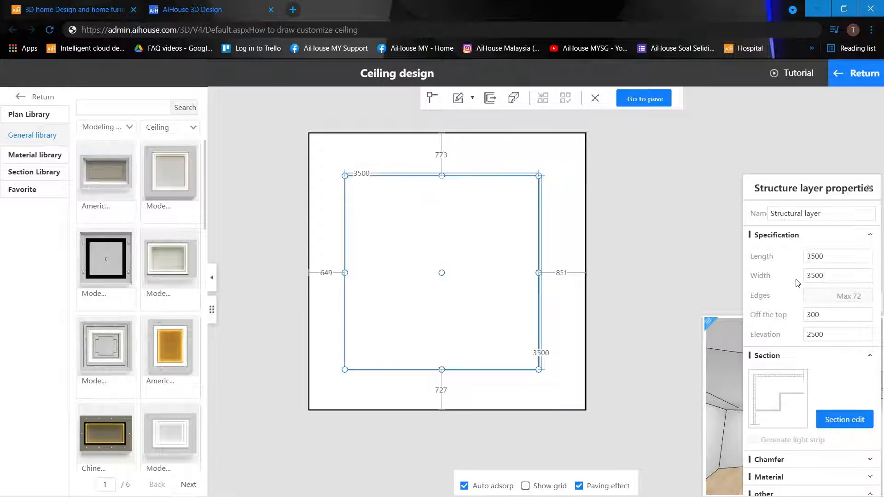
click(870, 188)
drag(442, 273, 448, 273)
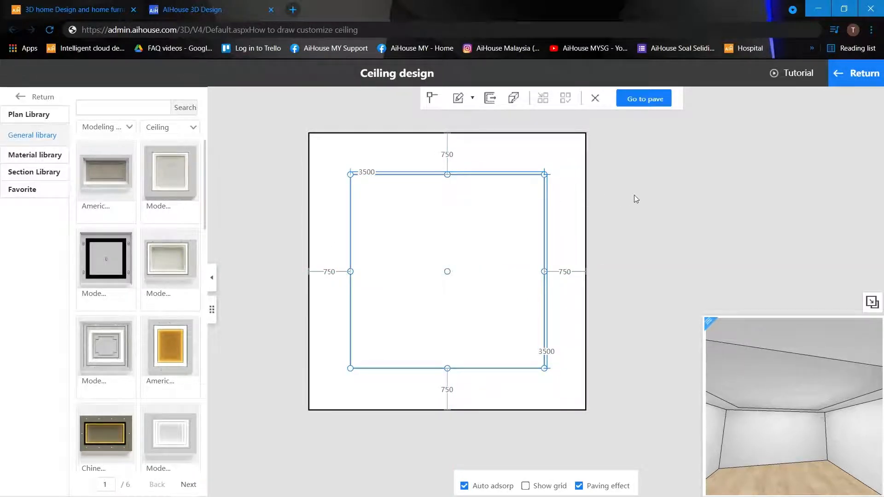
Set the 3500 square layer's distance off the top to 310 and check it in the 3D preview.
click(424, 208)
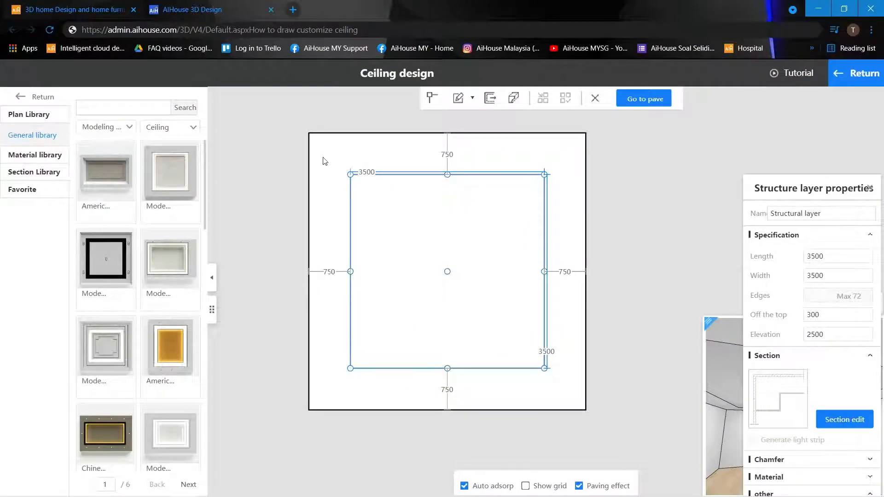
click(324, 159)
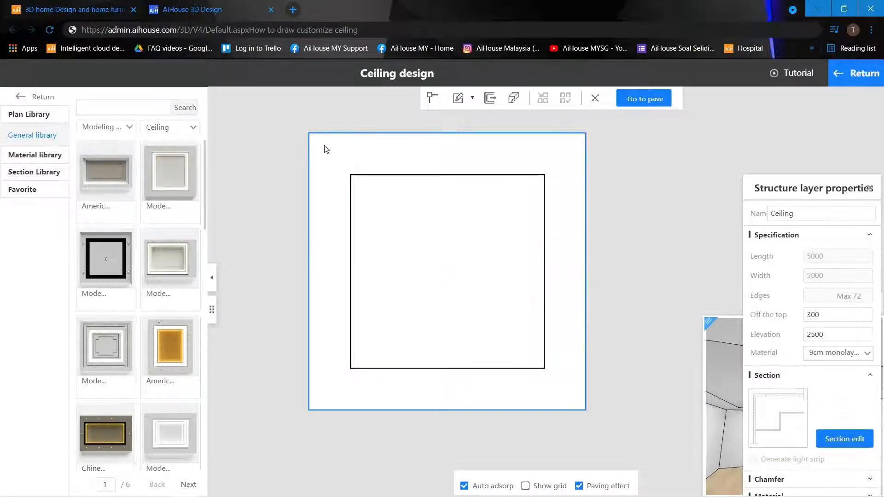
drag(767, 186, 692, 99)
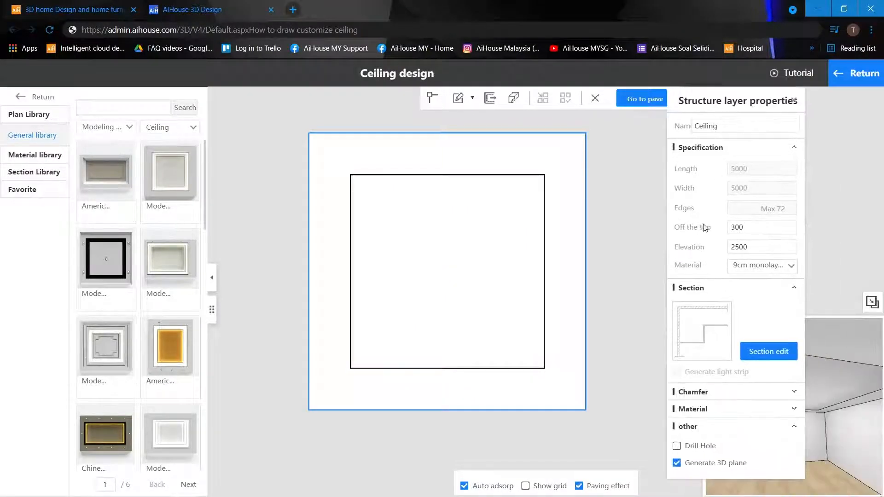
click(411, 207)
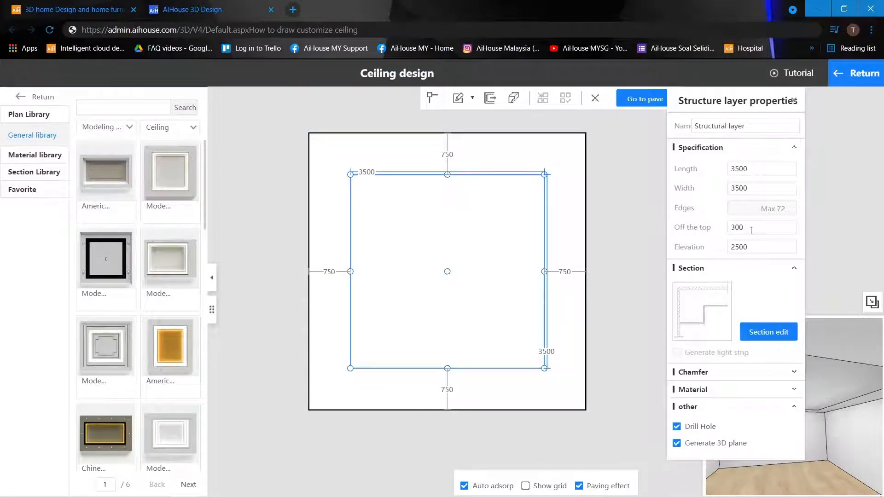
double_click(708, 227)
text(310)
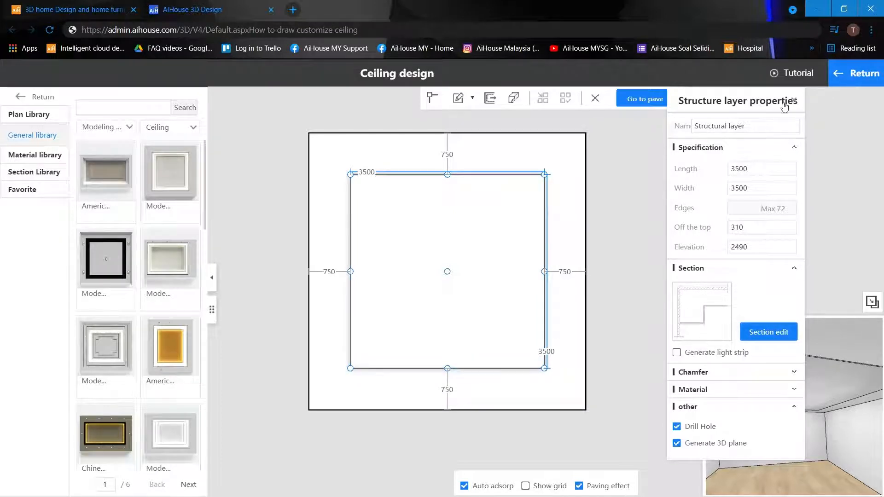
drag(783, 106, 643, 132)
click(654, 127)
drag(834, 446, 822, 379)
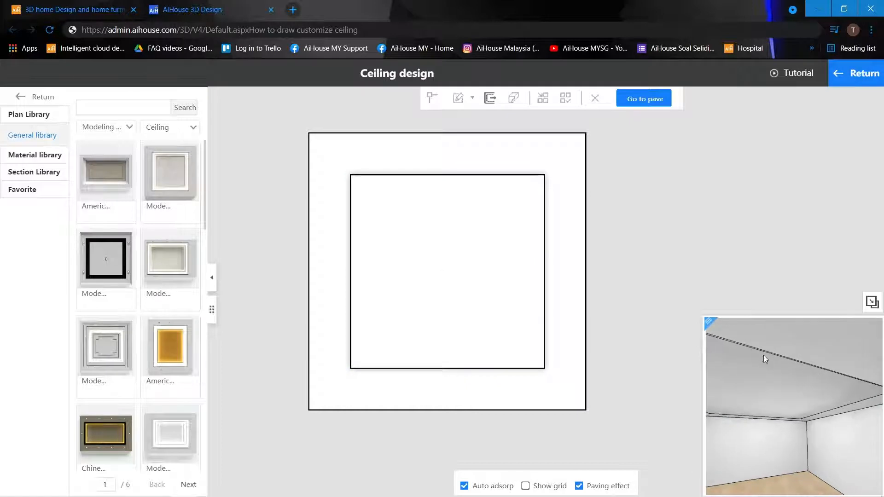
Offset the 3500 square inward by 250 to add a second, smaller structure layer.
click(422, 203)
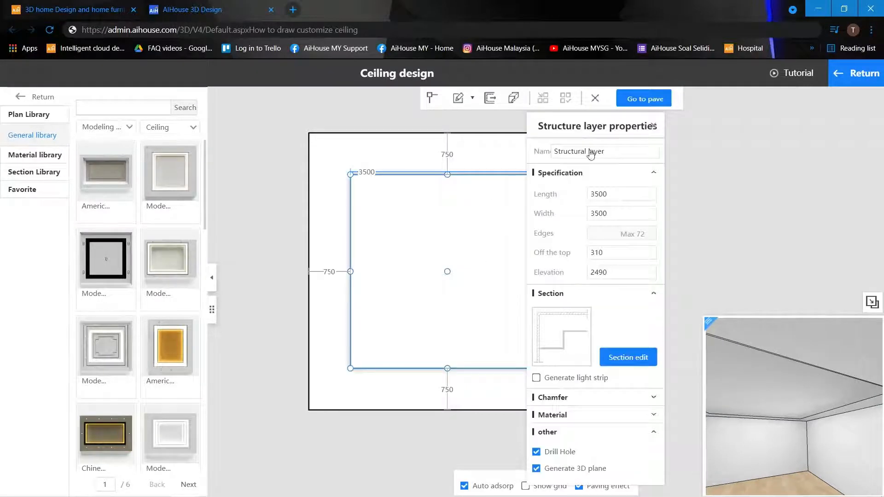
click(490, 97)
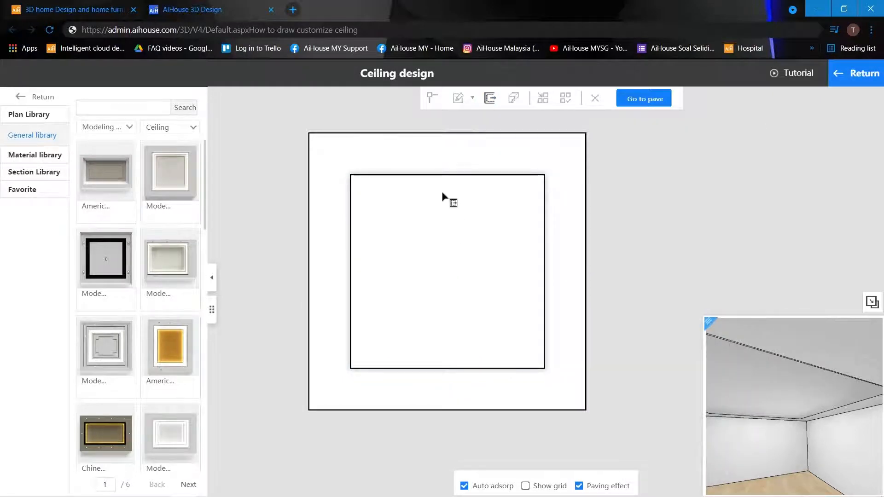
click(444, 192)
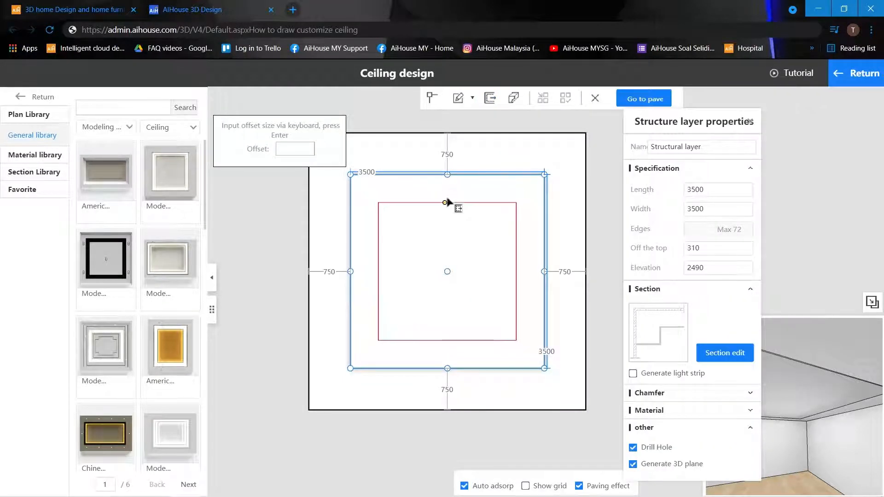
text(2)
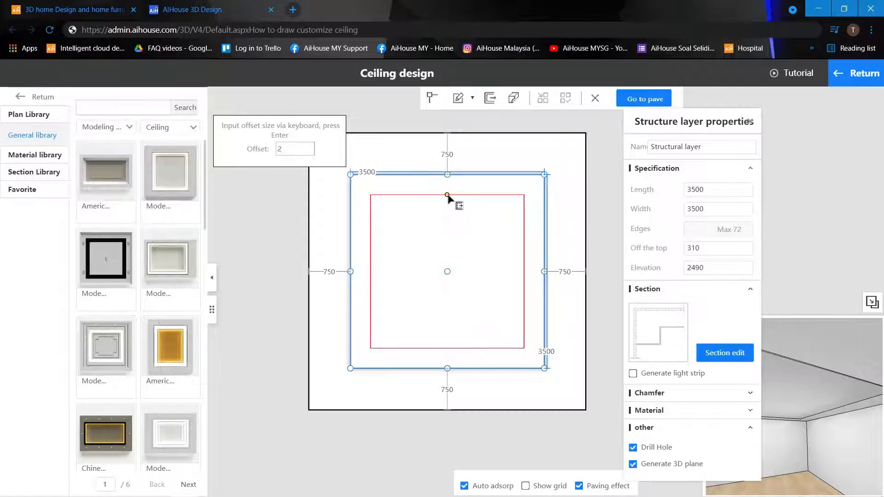
text(50)
key(Return)
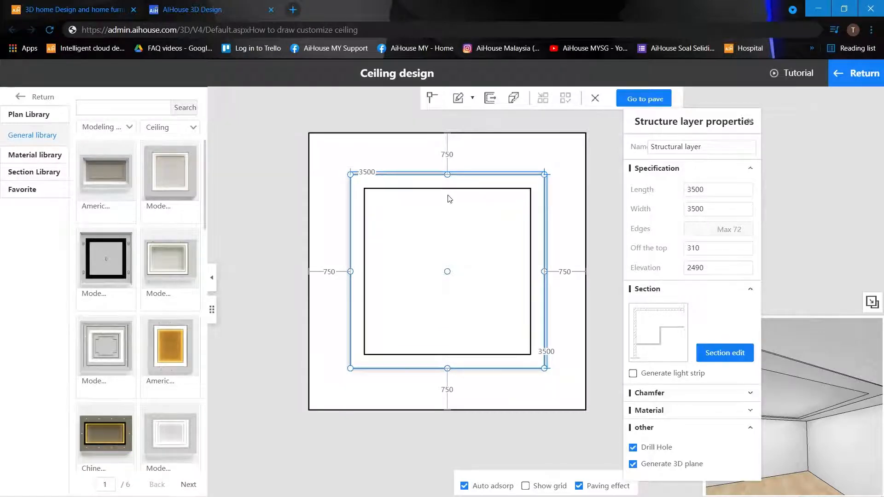
Set the new 3000 square layer's distance off the top to 210 and check it in the 3D preview.
click(461, 219)
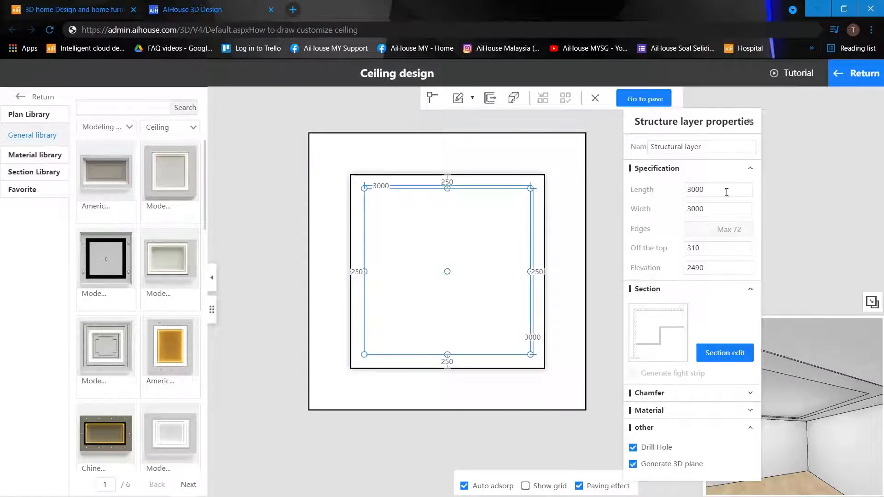
drag(716, 249, 678, 251)
text(2)
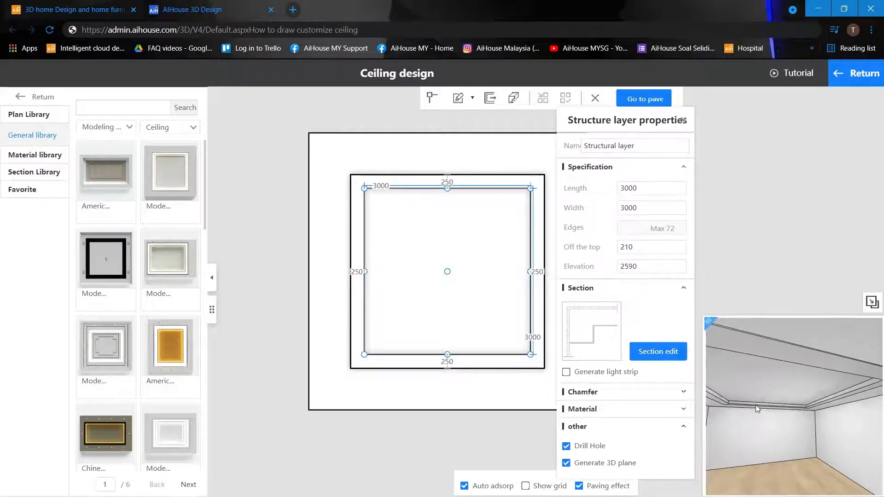
click(756, 403)
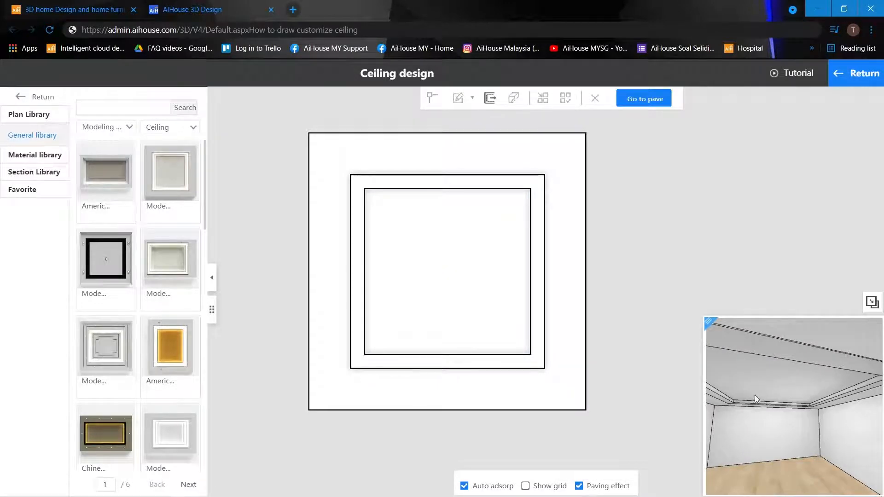
Offset the 3000 square inward by 250 to add a third structure layer.
click(417, 237)
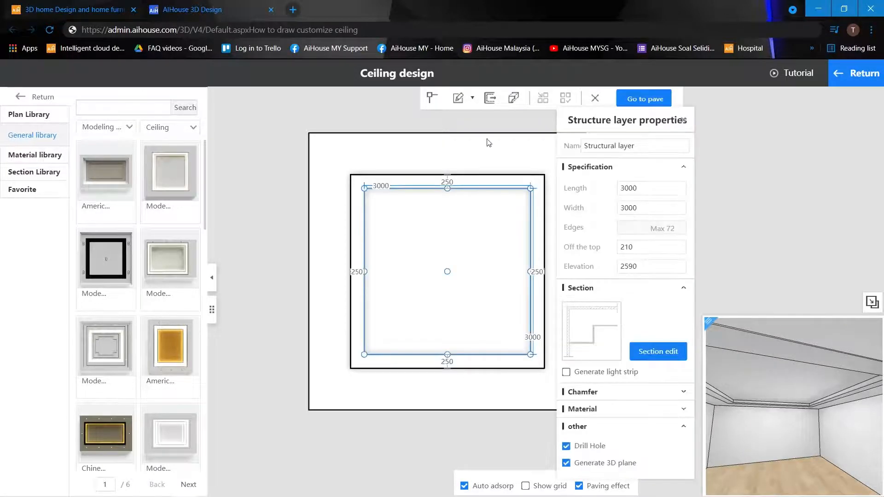
click(494, 100)
click(449, 230)
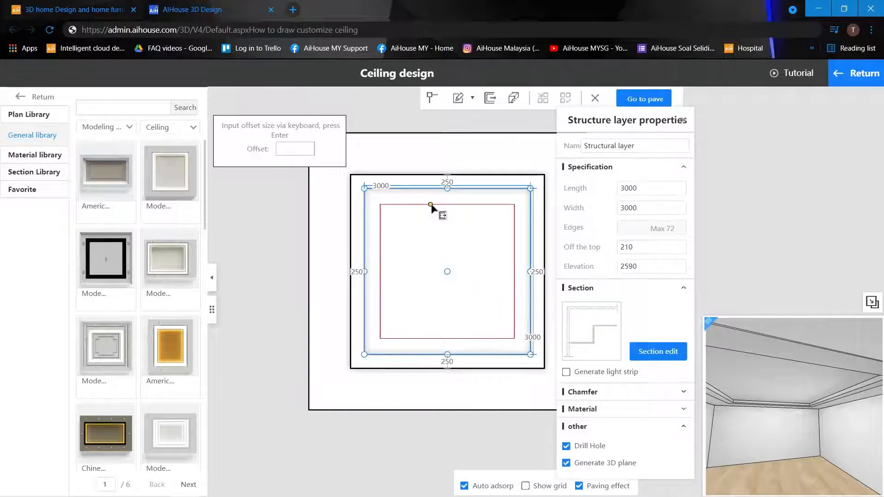
text(250)
key(Return)
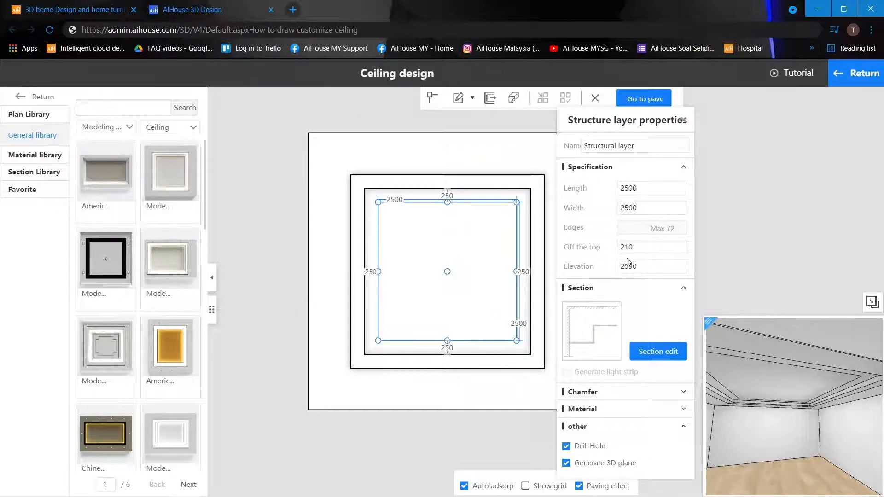
Set the innermost 2500 square layer's distance off the top to 110 and check the stepped ceiling in the 3D preview.
drag(644, 247, 611, 247)
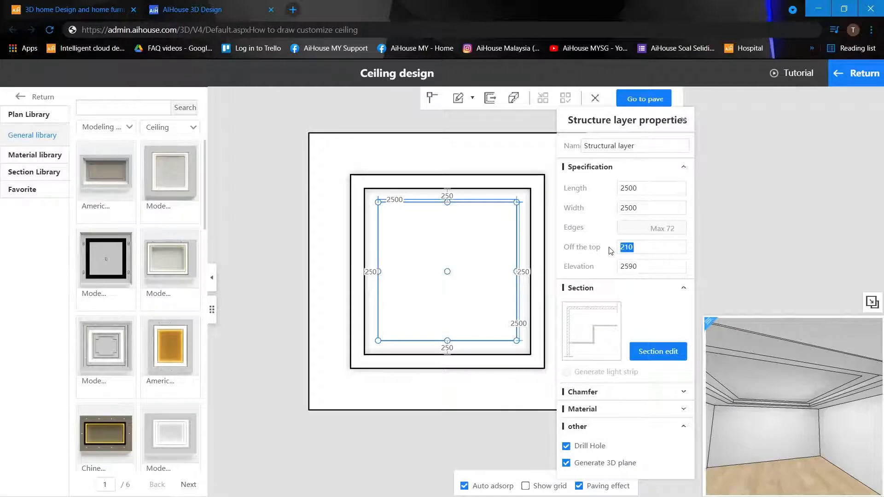
text(1)
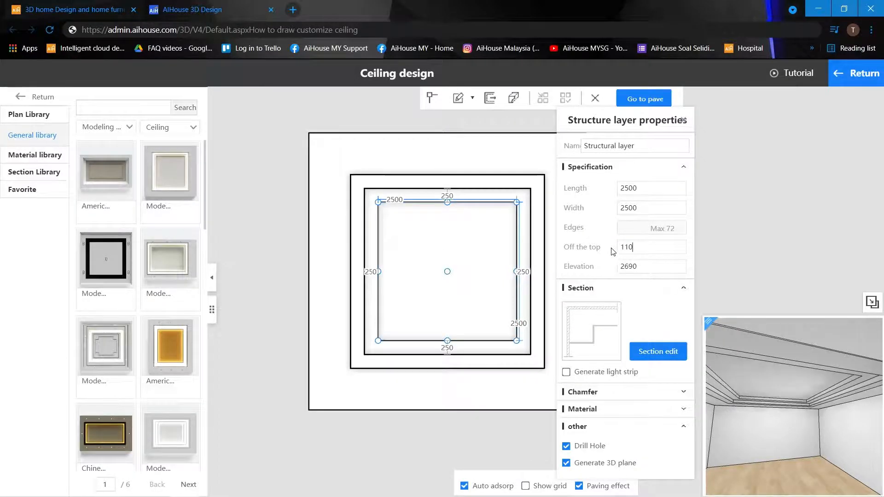
drag(797, 366, 736, 369)
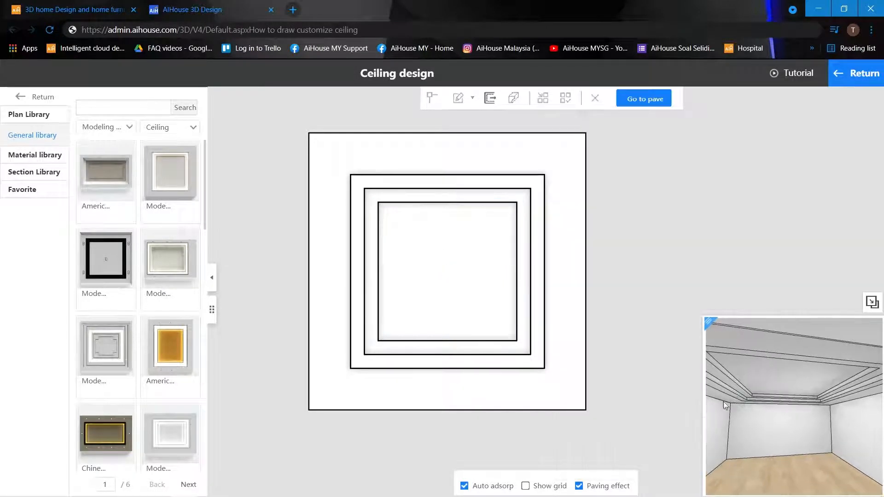
Offset the 2500 square inward by 300 to add a fourth structure layer.
click(407, 246)
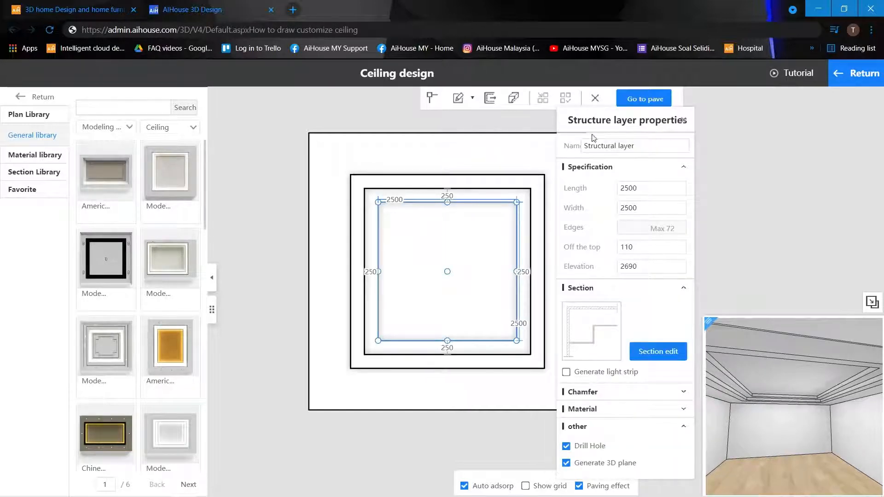
click(491, 98)
click(455, 231)
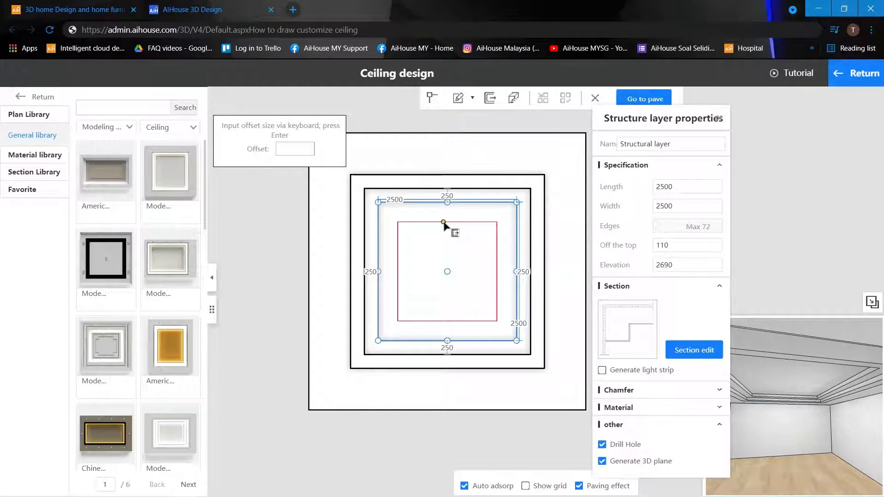
text(300)
key(Return)
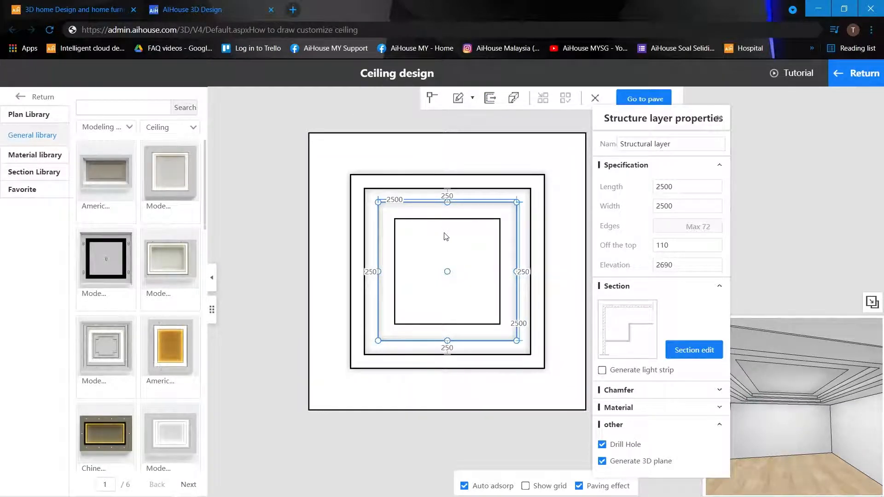
Round the corners of the outermost 3500 square layer with an Outer Fillet chamfer of radius 200 and 11 edges.
click(360, 185)
key(alt+Tab)
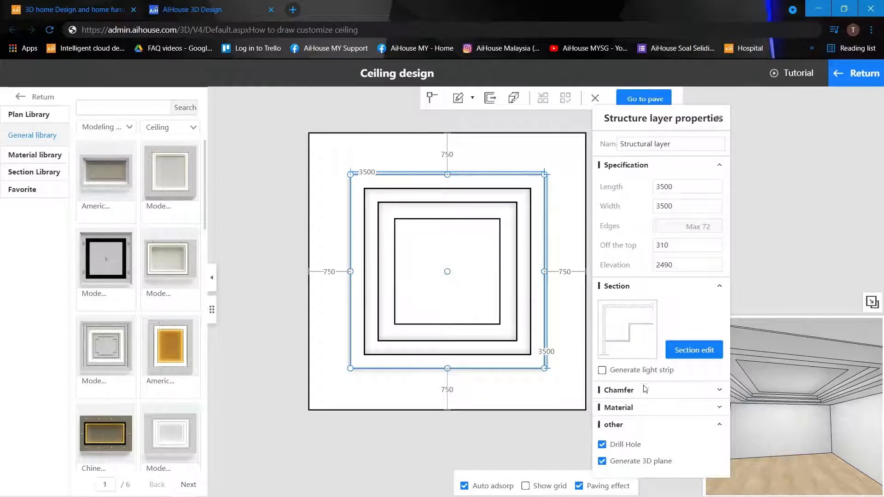
drag(693, 127, 711, 109)
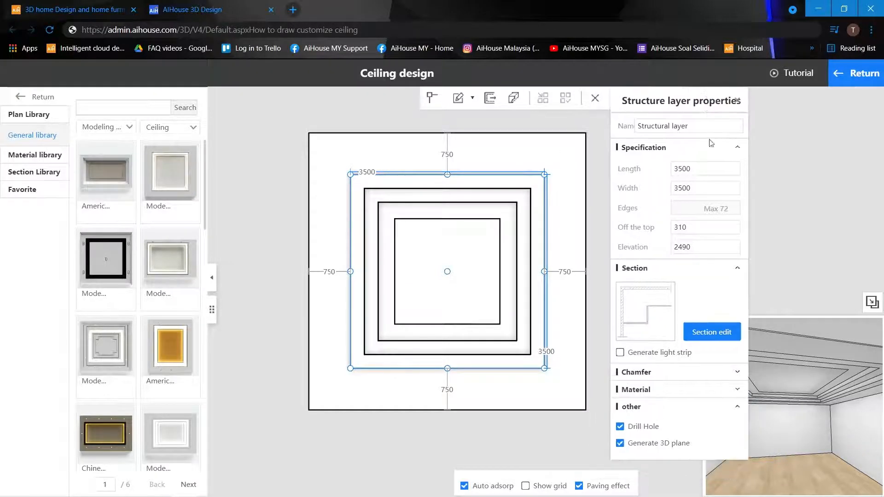
click(676, 272)
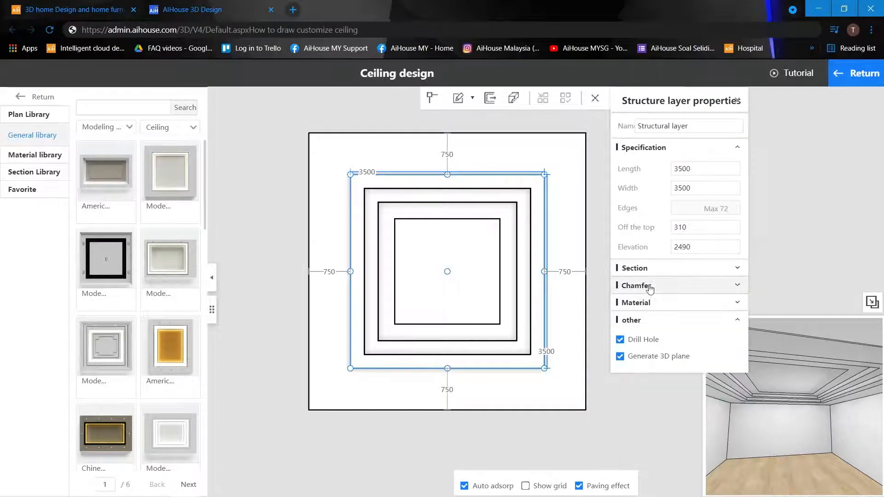
click(649, 287)
click(724, 308)
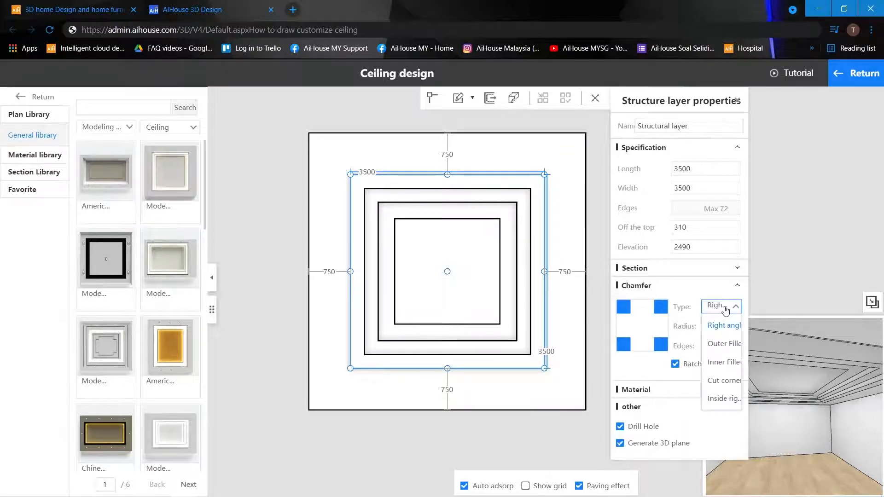
click(724, 346)
double_click(709, 326)
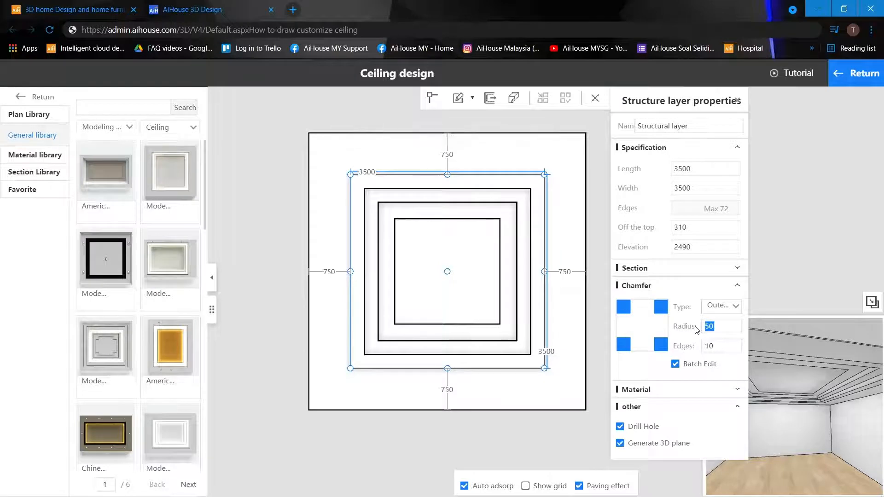
text(200)
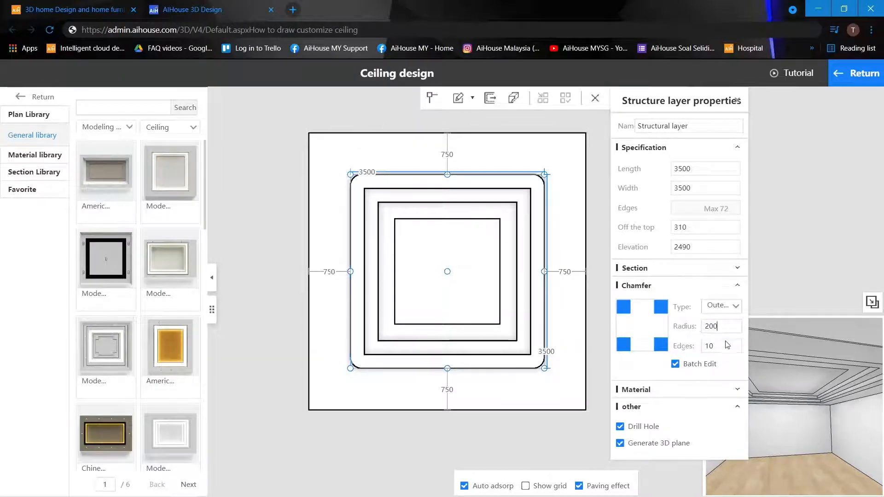
double_click(709, 350)
text(11)
Apply an Outer Fillet chamfer of radius 200 with 11 edges to the 3000 square layer's corners.
click(374, 201)
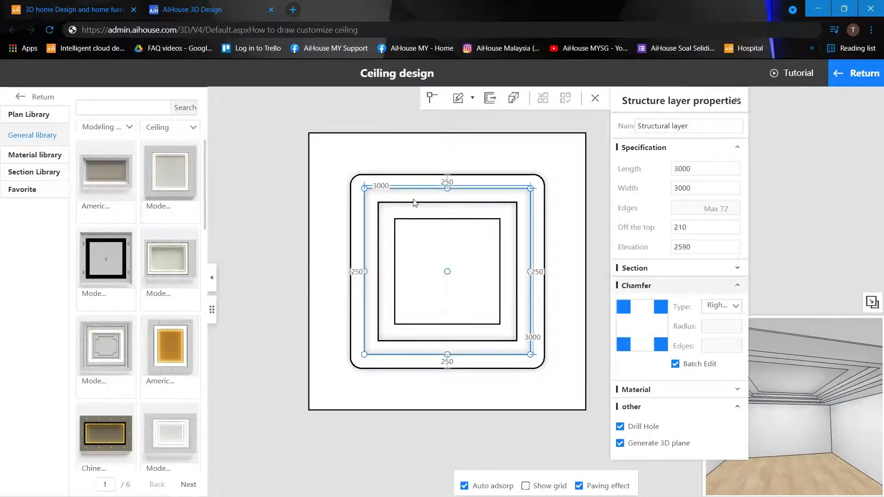
click(721, 306)
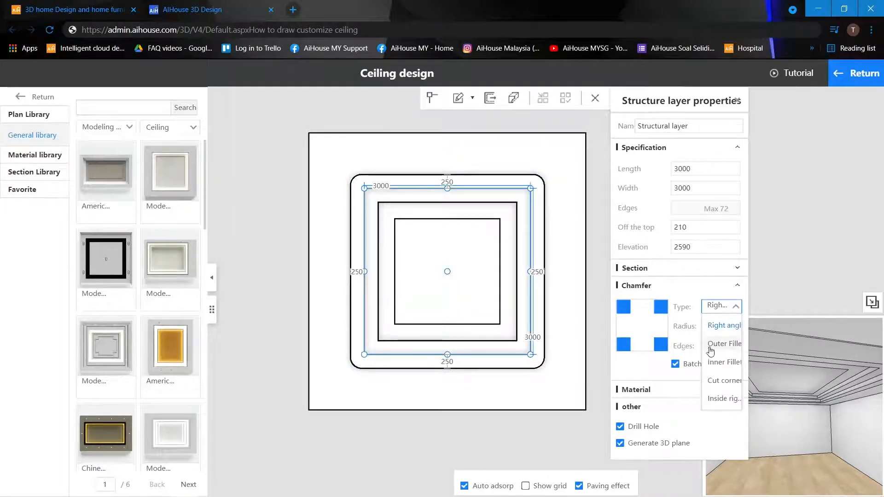
click(726, 343)
click(722, 326)
text(200)
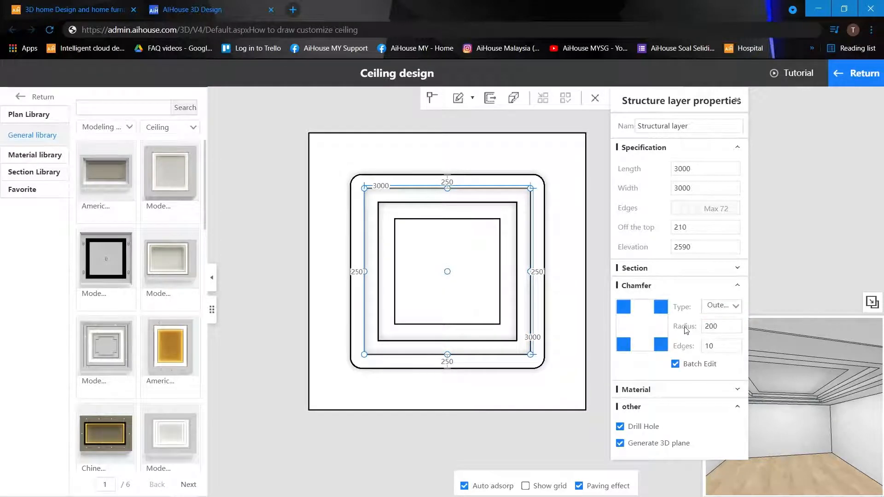
double_click(704, 348)
text(11)
Give the 2500 square layer rounded corners using an Outer Fillet chamfer of radius 200 with 11 edges.
click(417, 212)
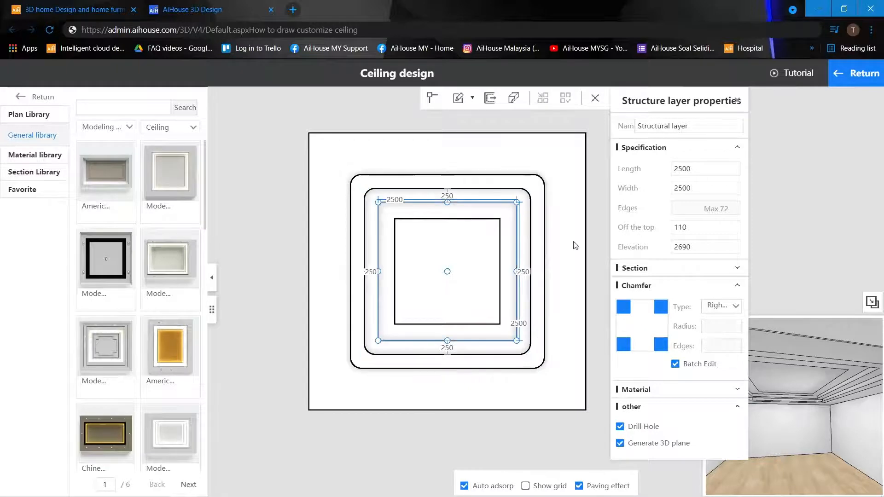
click(725, 306)
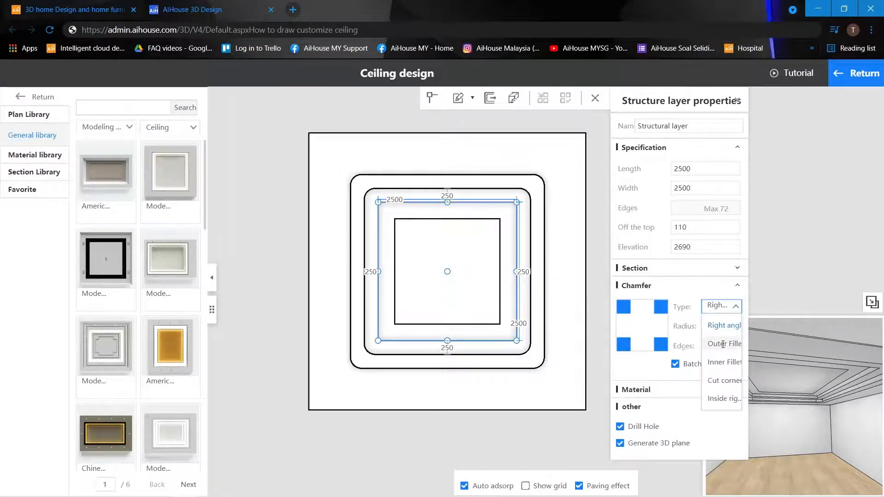
click(724, 345)
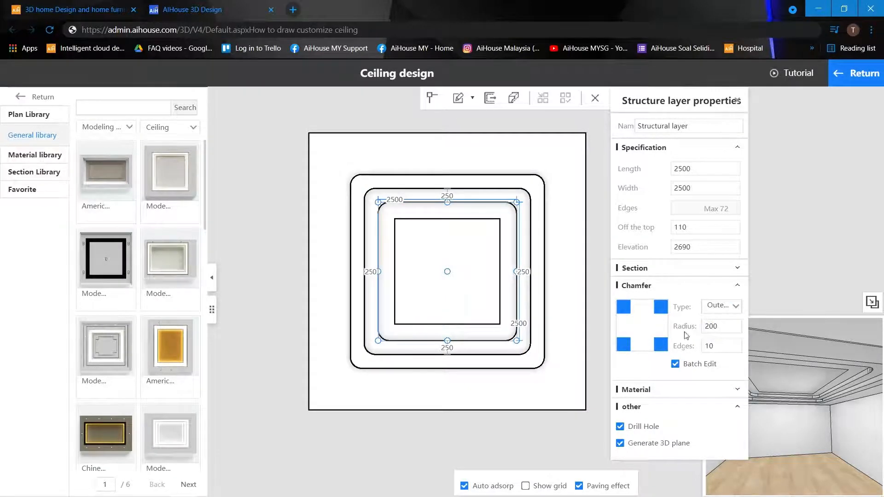
double_click(707, 345)
text(11)
Round the innermost 1900 square layer's corners with an Outer Fillet chamfer of radius 100.
click(451, 224)
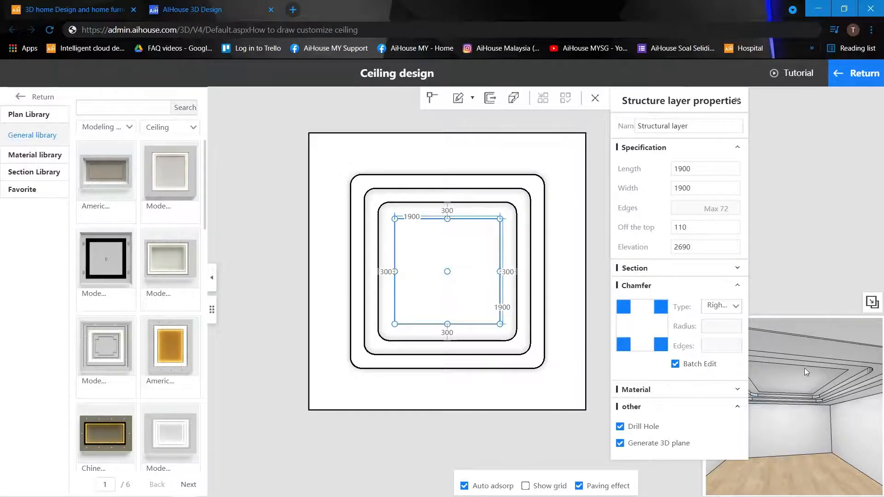
drag(805, 368, 772, 361)
click(427, 252)
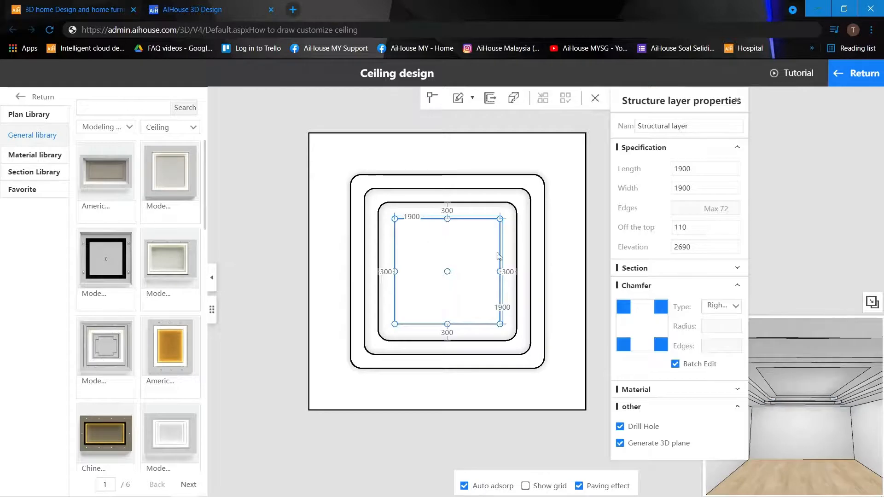
click(718, 306)
click(722, 343)
text(2)
text(00)
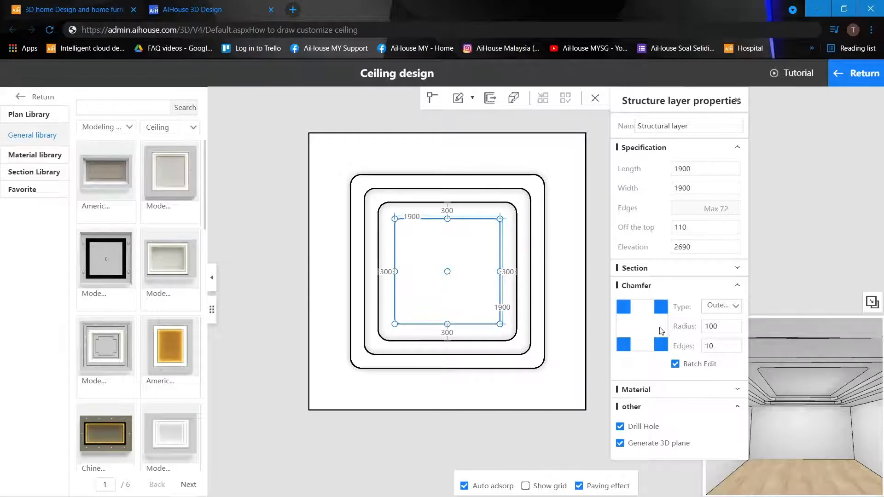
double_click(705, 350)
click(732, 348)
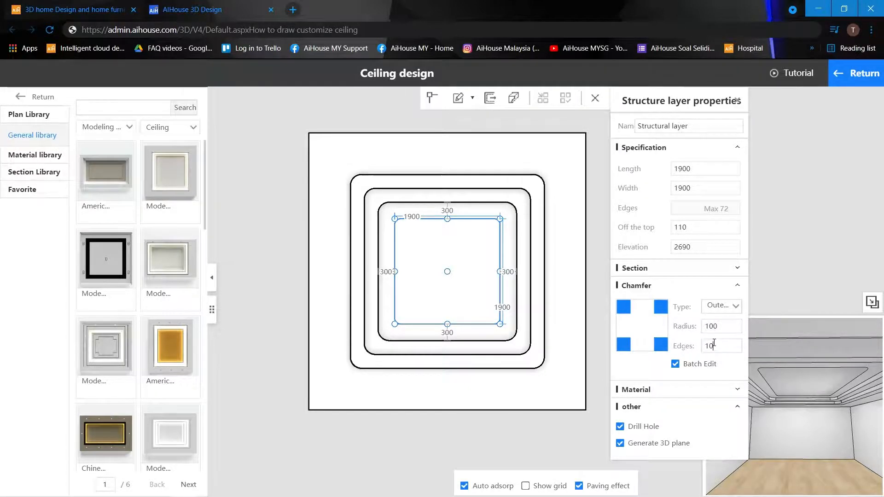
click(736, 100)
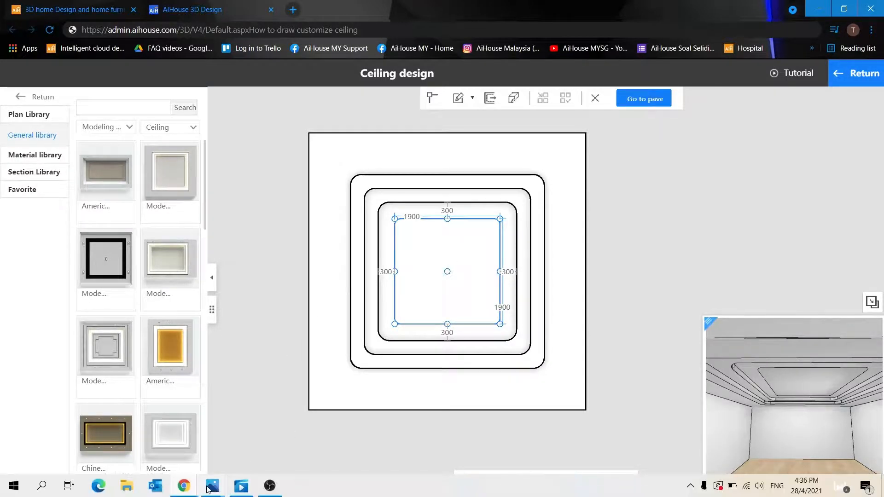
Consult the reference bedroom picture in Photos and add a Round tube light to the 1900 square layer's section in the ceiling design.
click(267, 433)
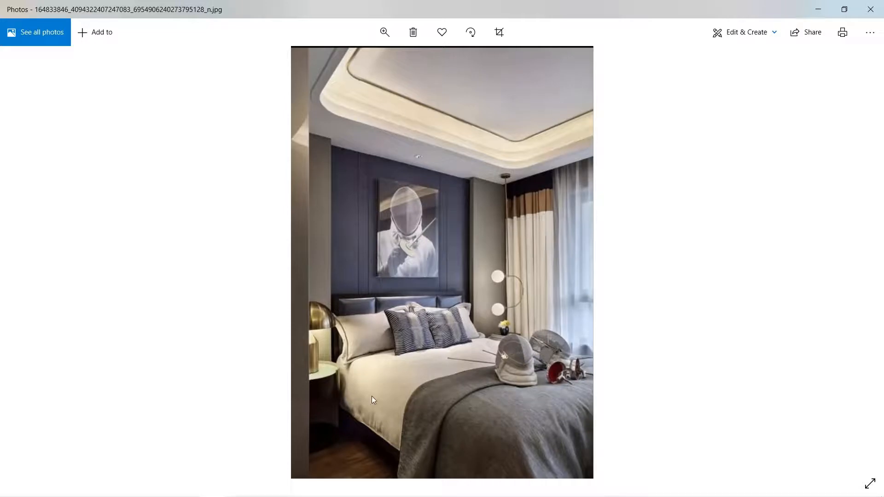
mouse_move(208, 484)
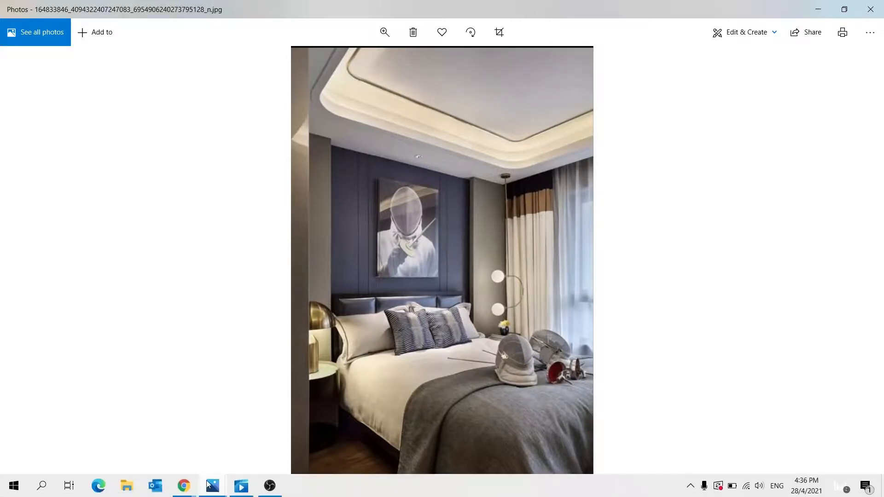
click(246, 435)
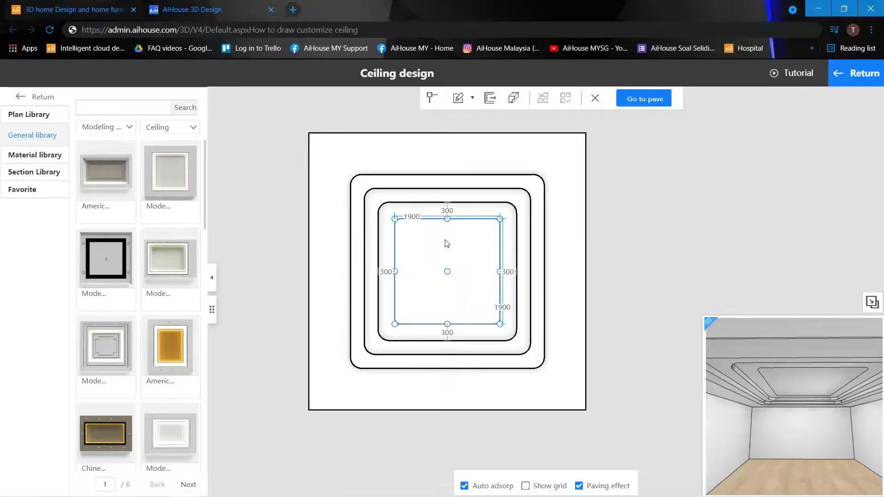
click(476, 262)
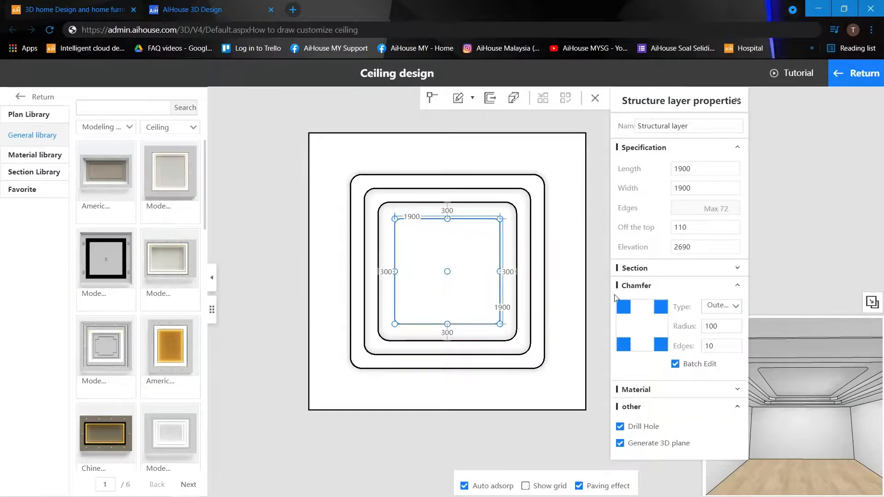
click(674, 269)
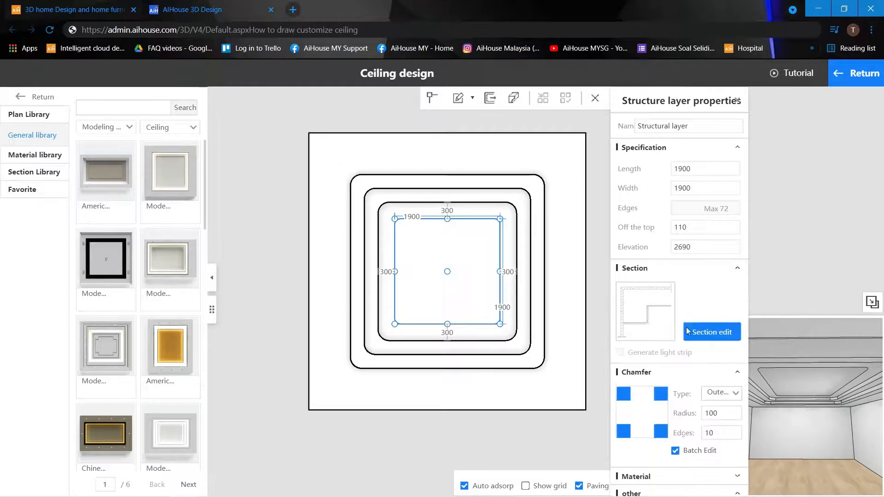
click(710, 336)
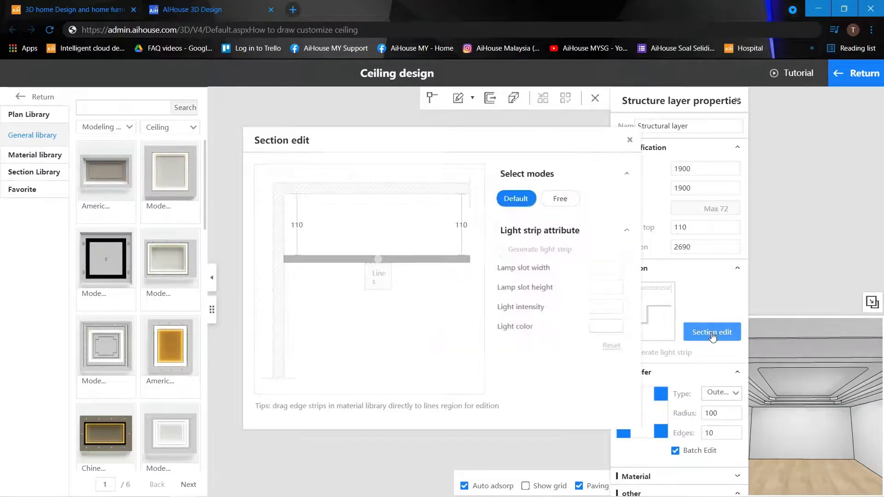
click(21, 173)
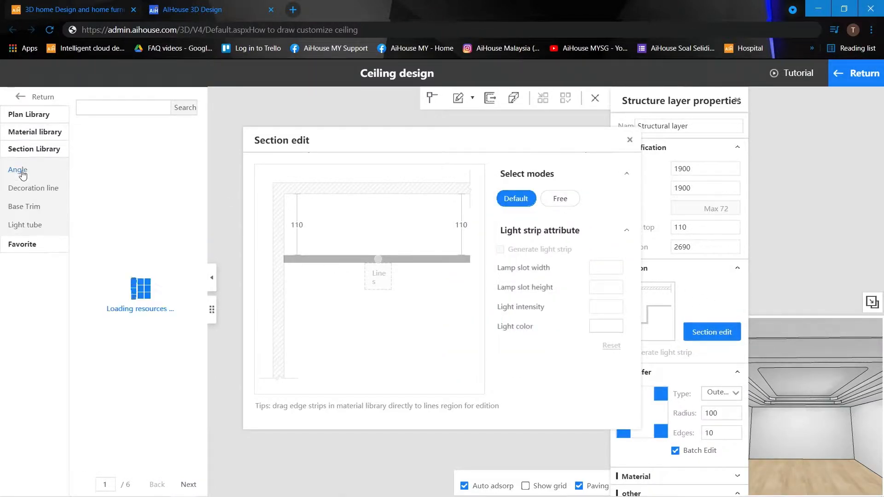
click(23, 225)
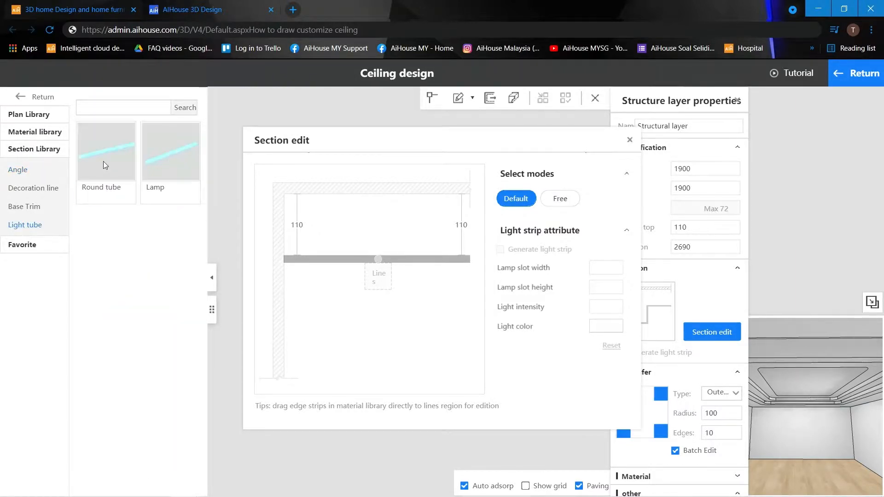
drag(282, 243, 384, 282)
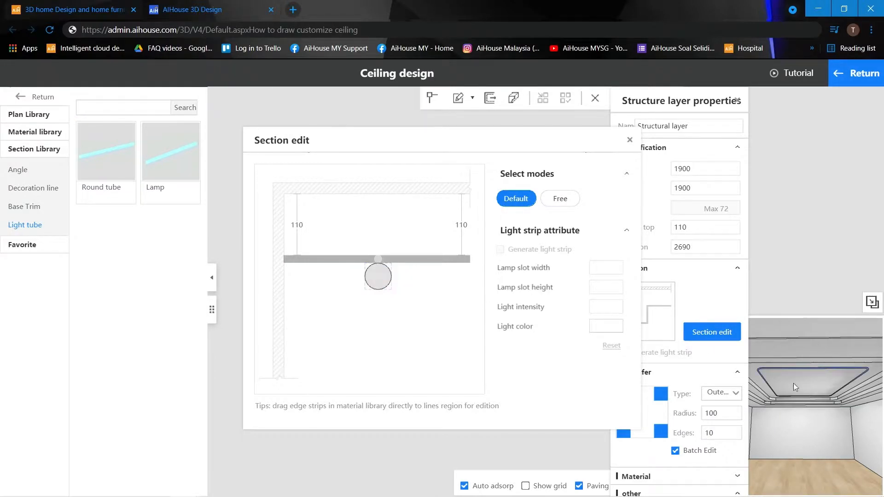
drag(799, 358, 827, 358)
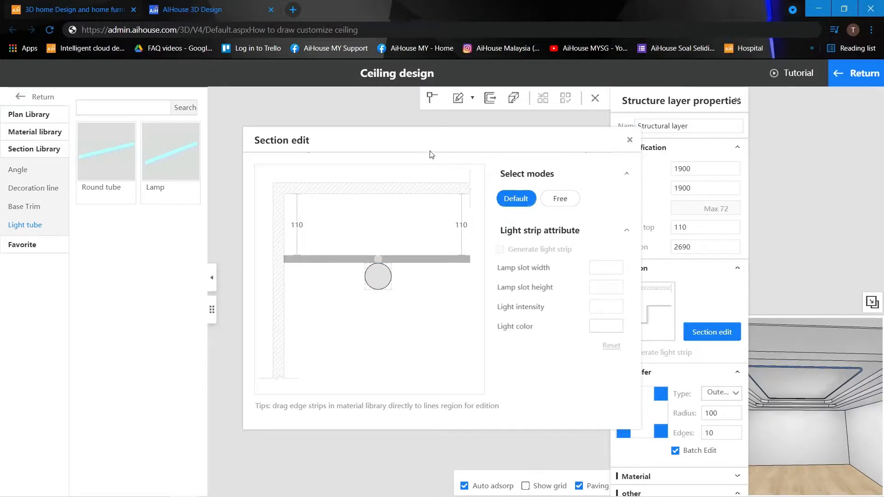
Set the light color of the round tube in the section to gold bfa655.
drag(406, 129, 371, 106)
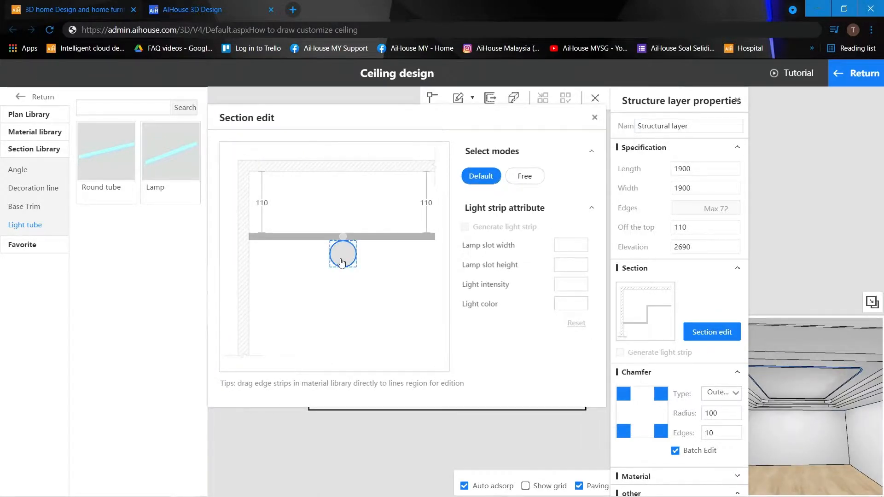
click(341, 262)
drag(765, 192, 456, 112)
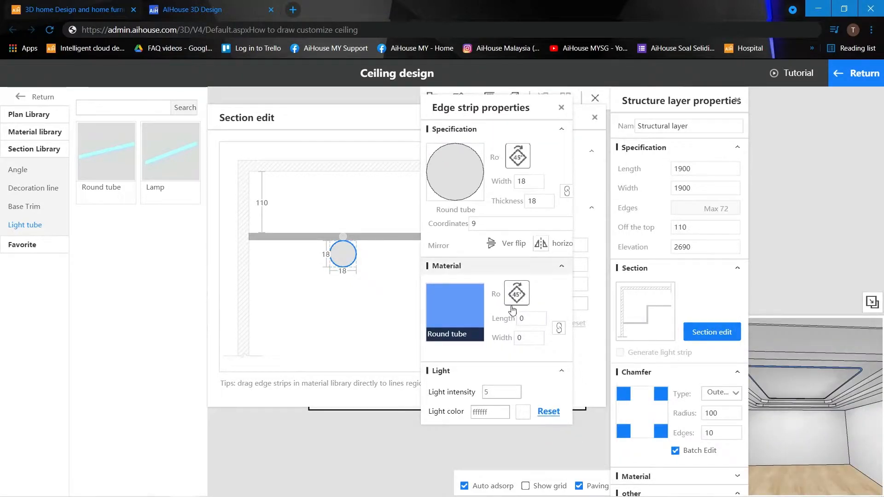
click(527, 411)
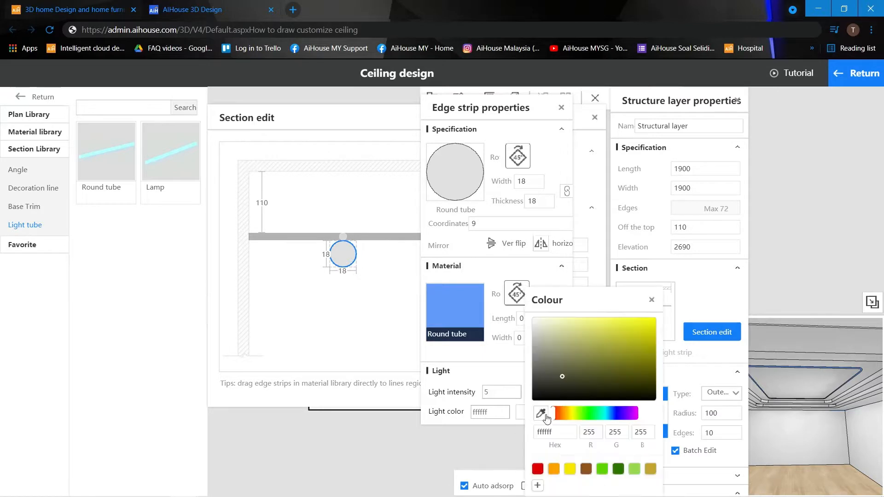
click(650, 470)
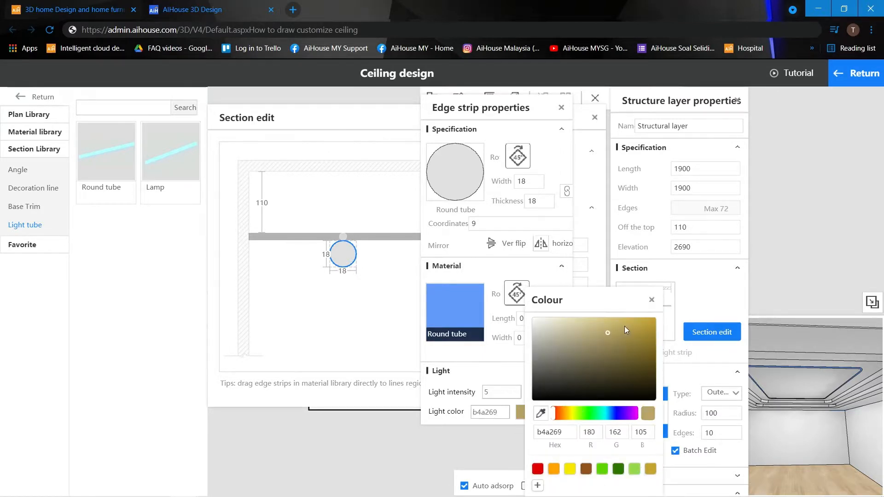
drag(624, 326, 628, 325)
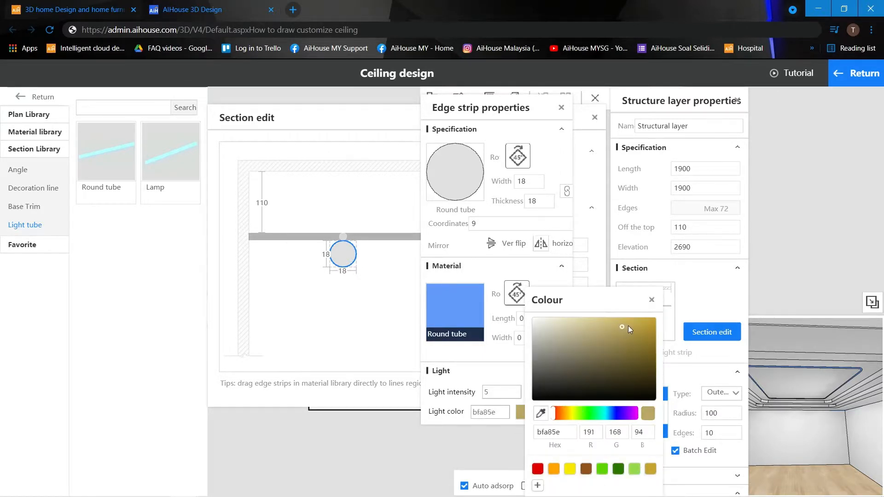
click(652, 299)
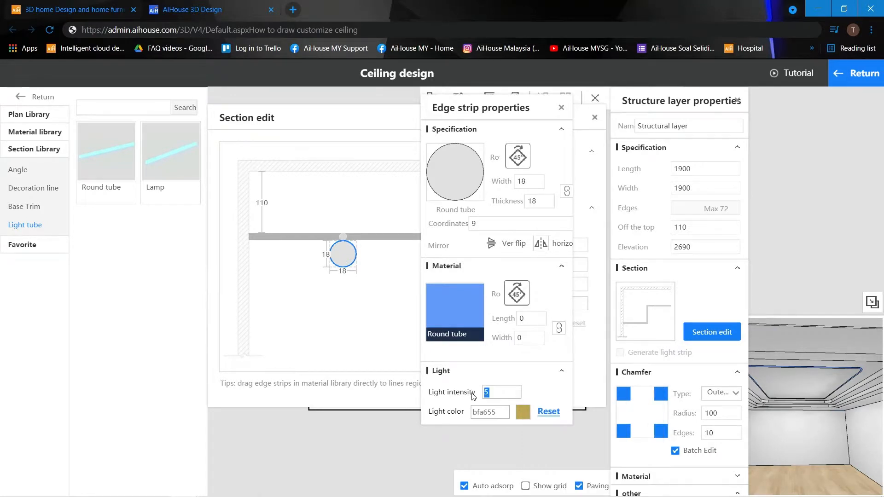
click(561, 107)
click(595, 118)
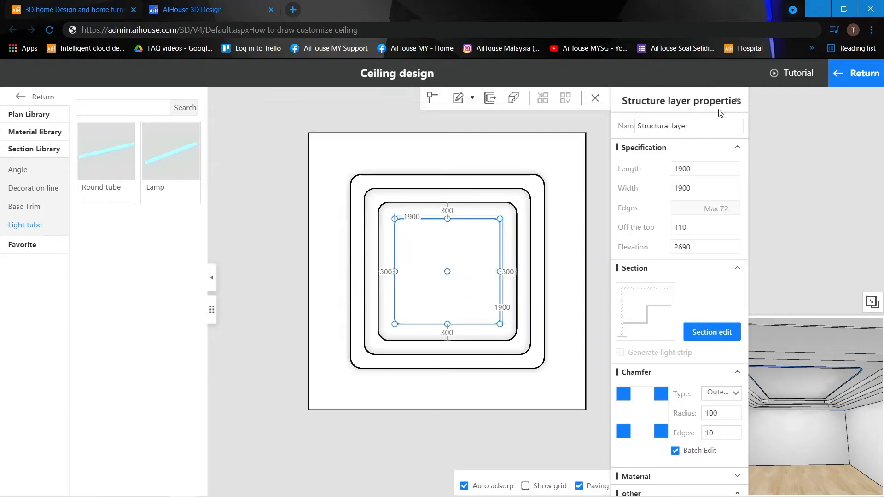
Leave the ceiling design for the room's Roam view and inspect the stepped ceiling with its tube light.
click(736, 102)
click(852, 74)
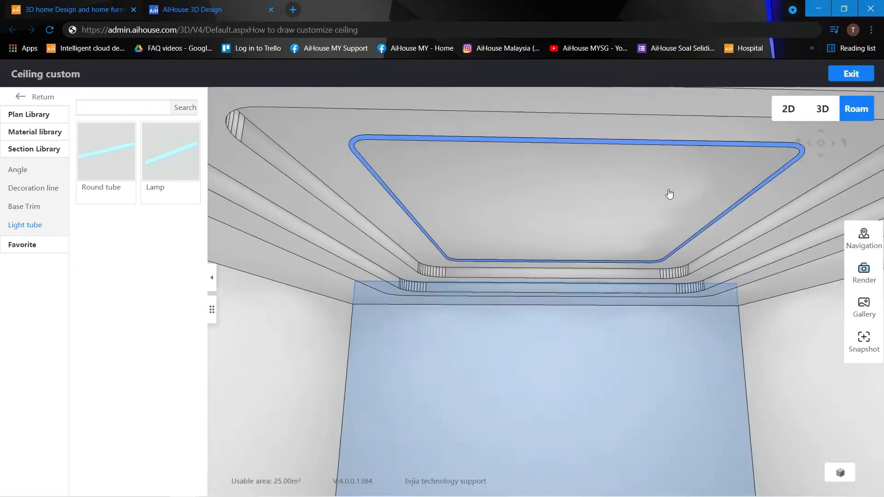
scroll(614, 246, down, 3)
drag(616, 249, 654, 222)
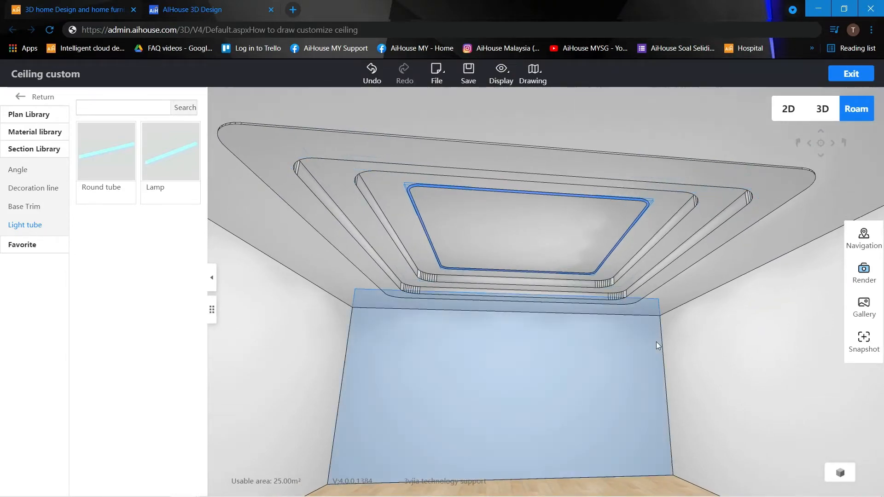